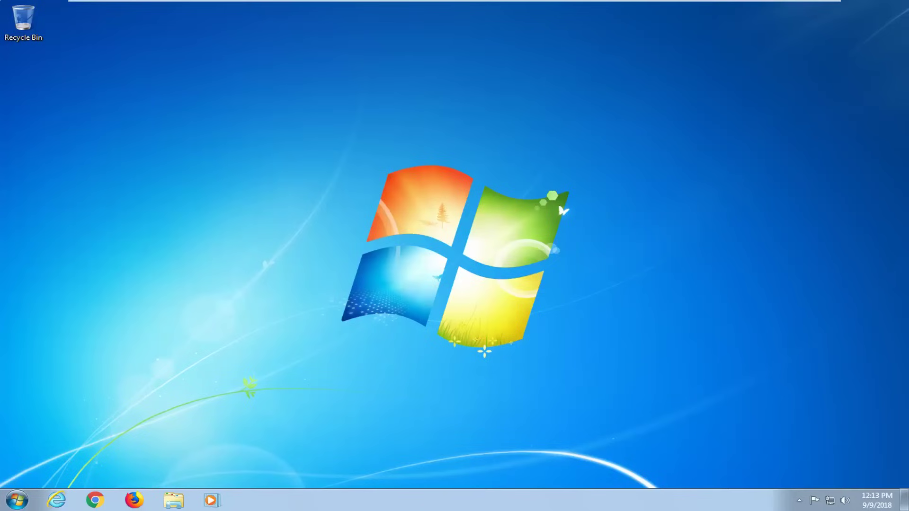
- Open Troubleshooting from a Start search for 'troubleshooting' and list the Hardware and Sound troubleshooters
left_click(13, 505)
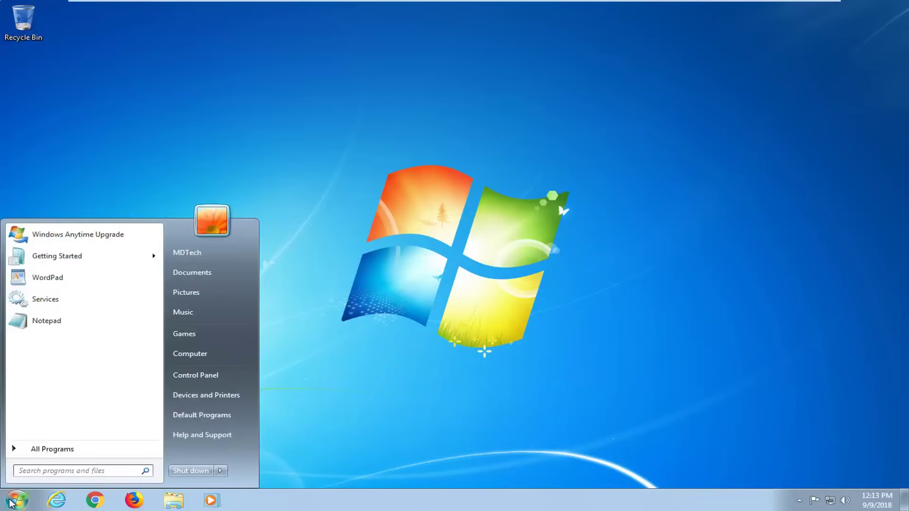
type("troubleshooting")
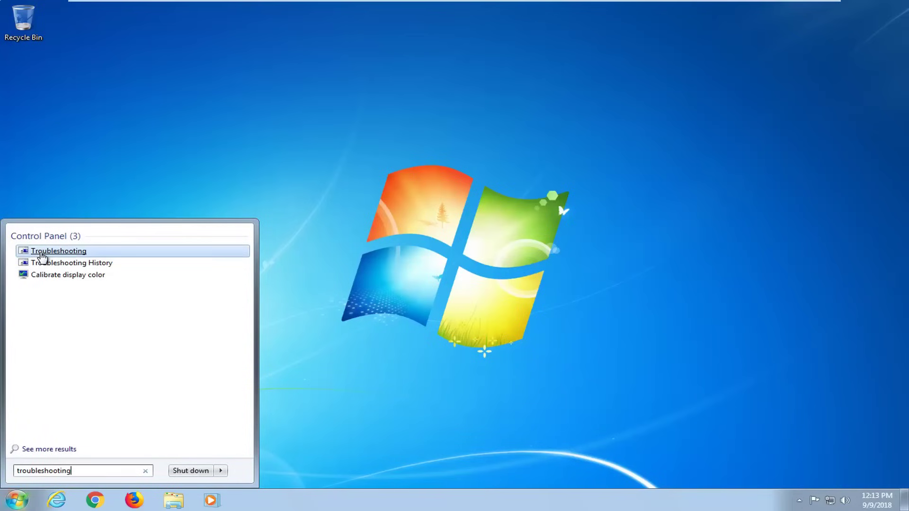
left_click(76, 254)
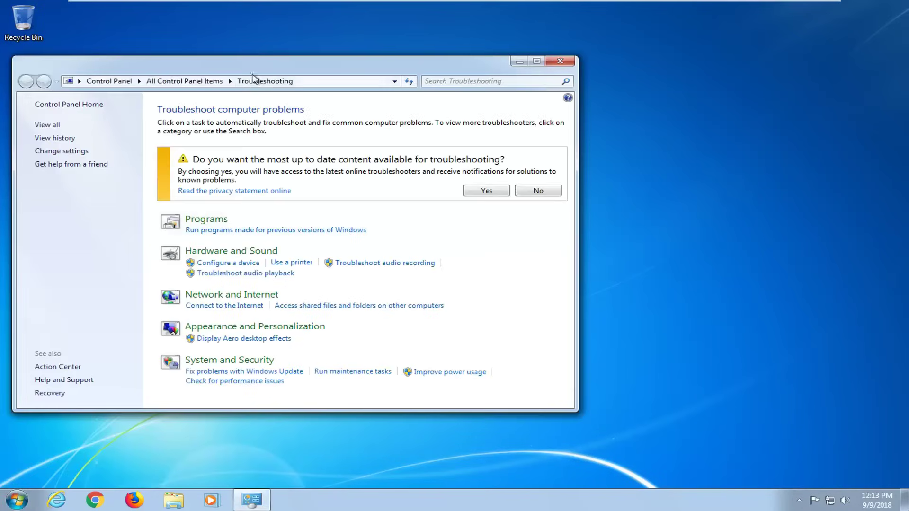
left_click_drag(249, 60, 454, 68)
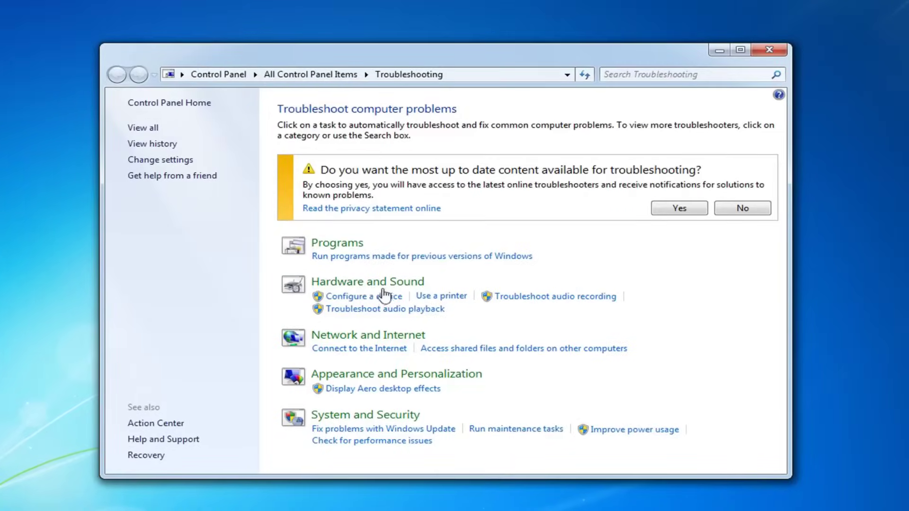
left_click(361, 284)
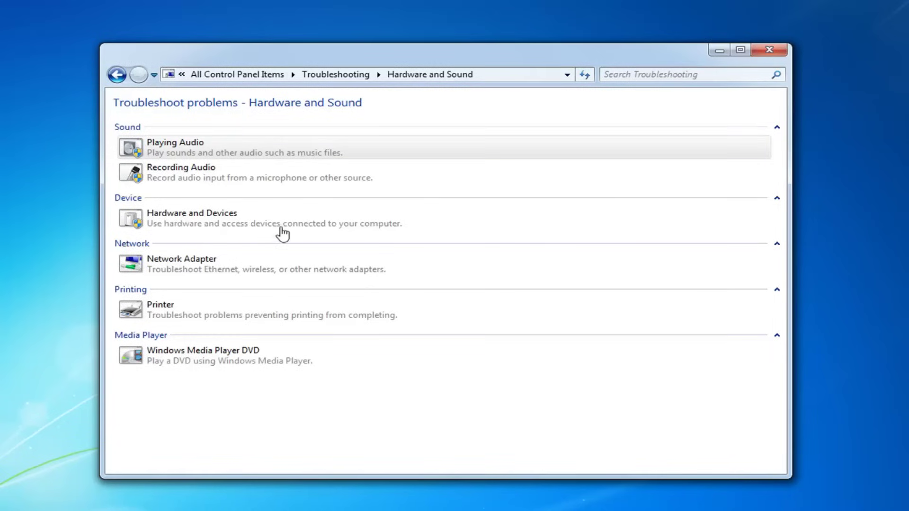
- Run the Hardware and Devices troubleshooter, skip its driver update recommendation, and close it
left_click(212, 228)
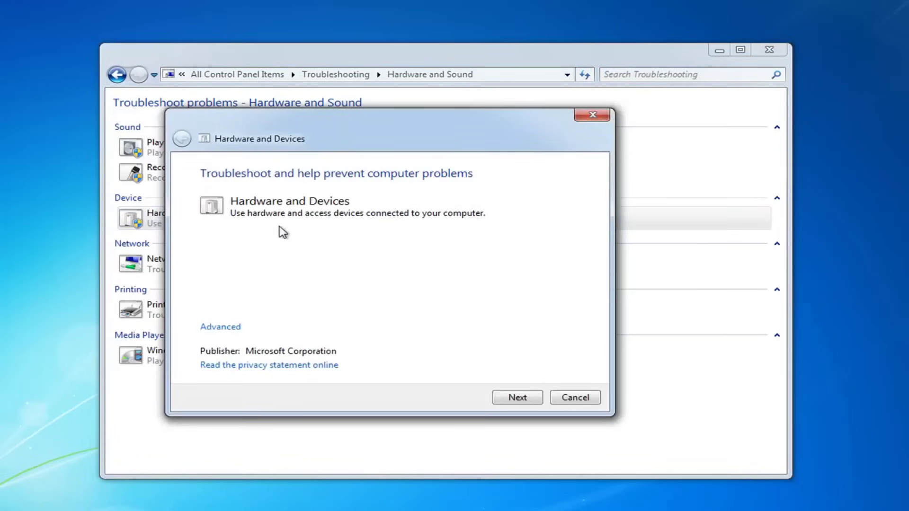
left_click(516, 400)
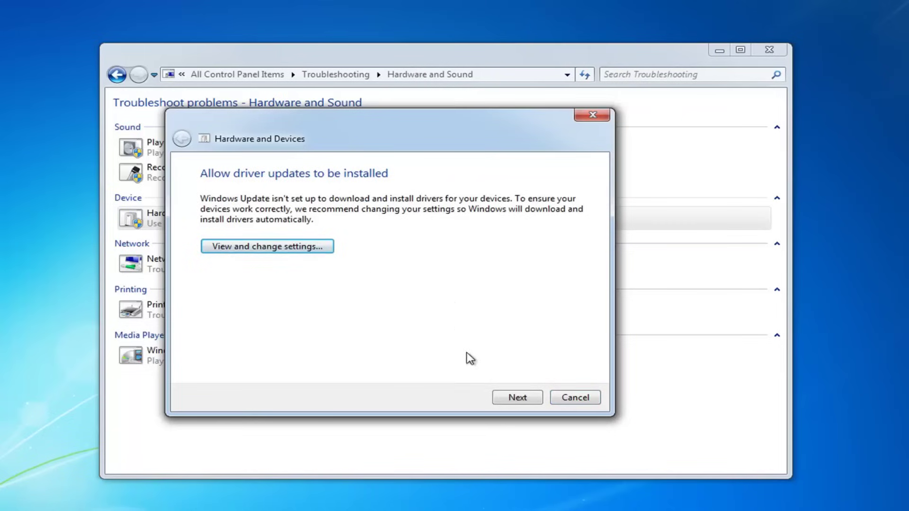
left_click(503, 398)
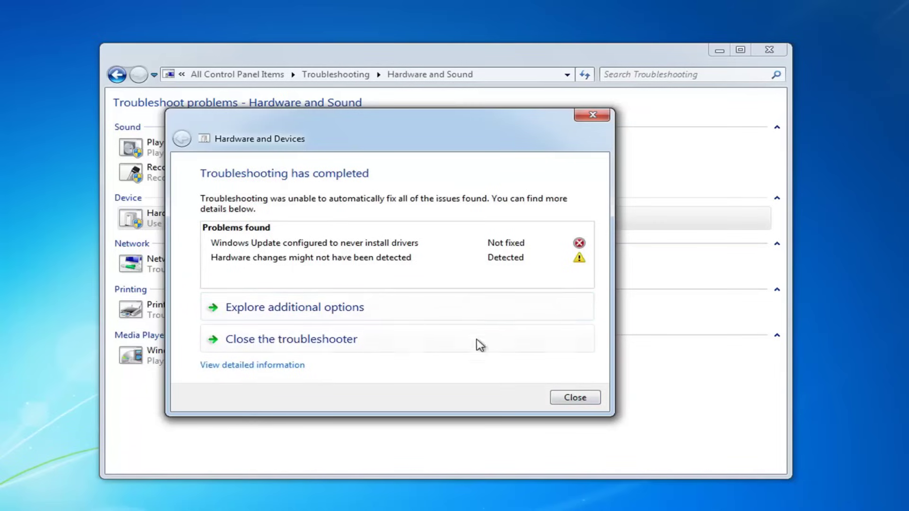
left_click(574, 398)
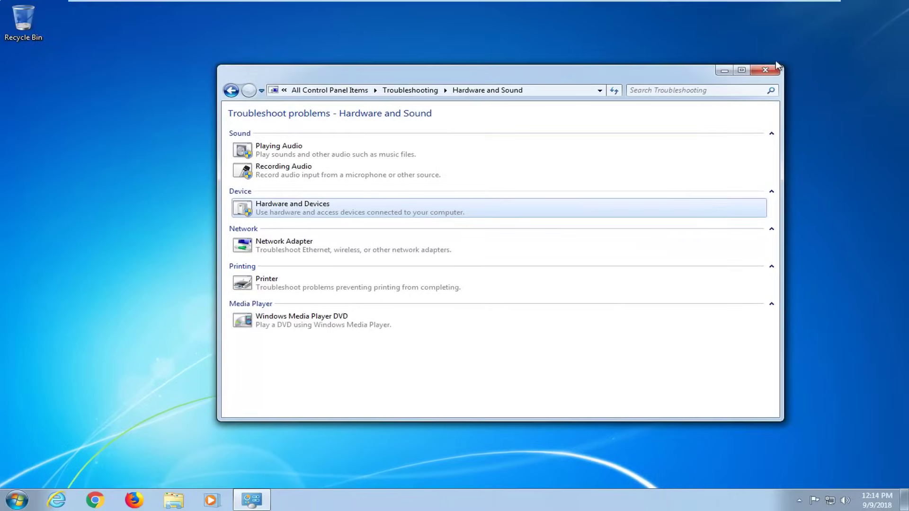
- Close Control Panel and open Device Manager from a Start search for 'device manager'
left_click(772, 70)
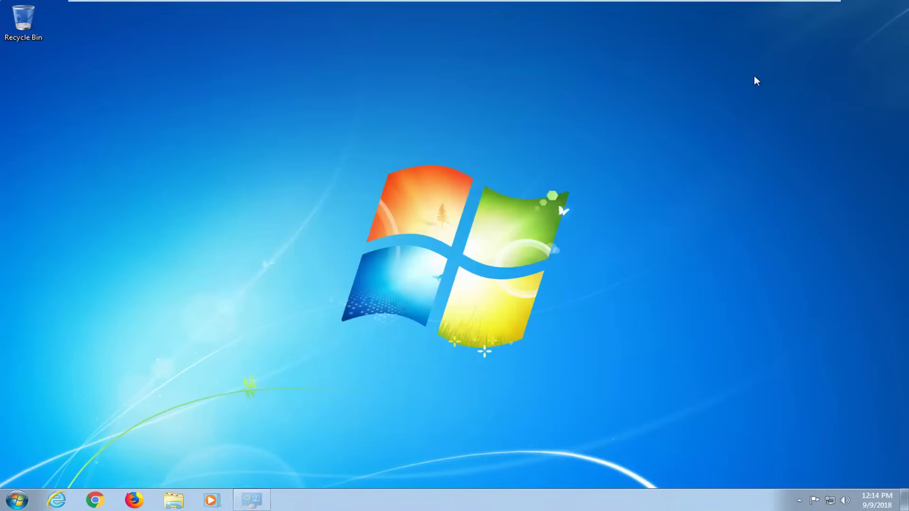
left_click(13, 505)
type("device manager")
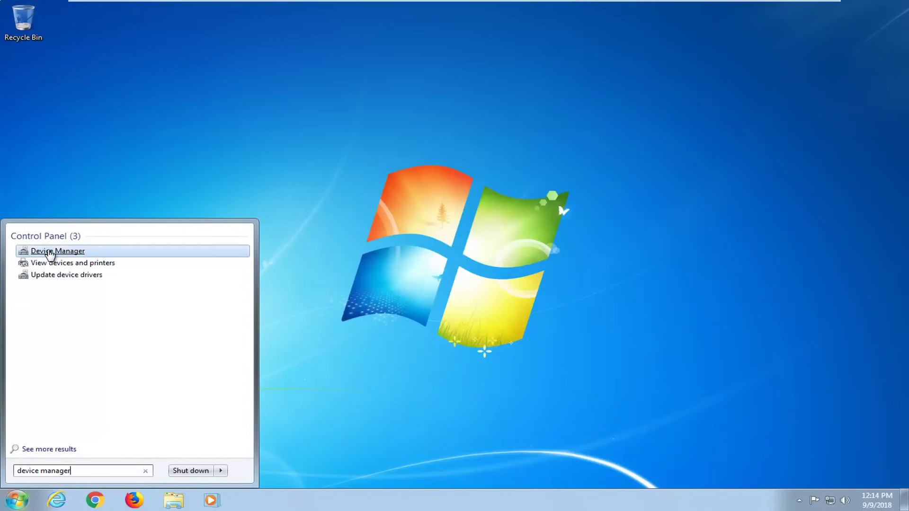
left_click(50, 252)
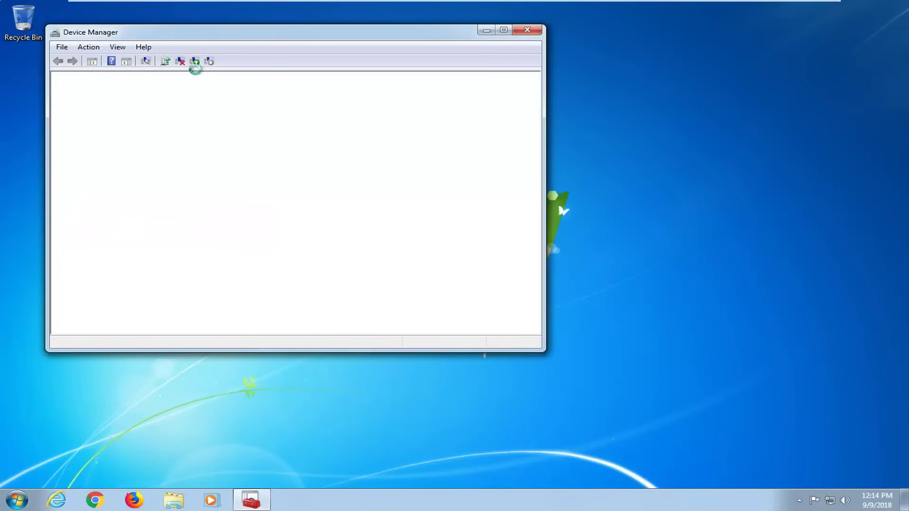
left_click_drag(229, 37, 369, 61)
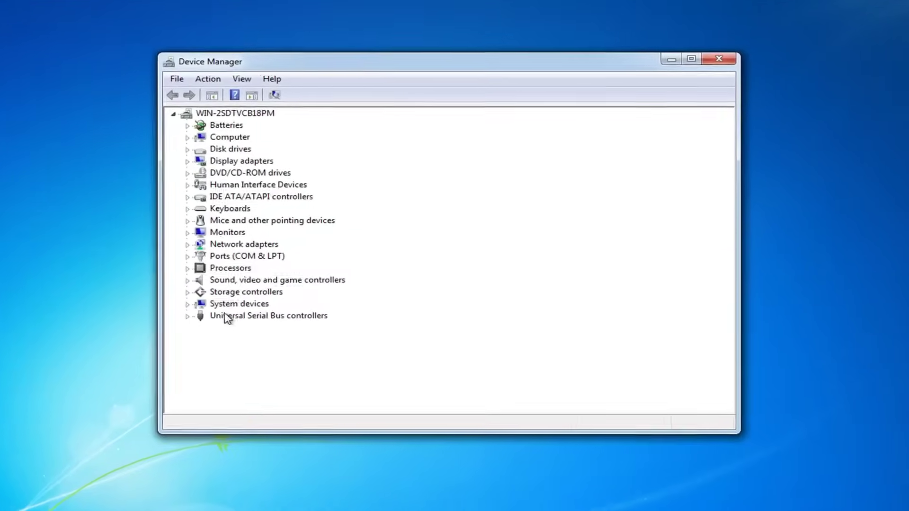
- Expand Universal Serial Bus controllers and check the host controller's actions without uninstalling
left_click(208, 337)
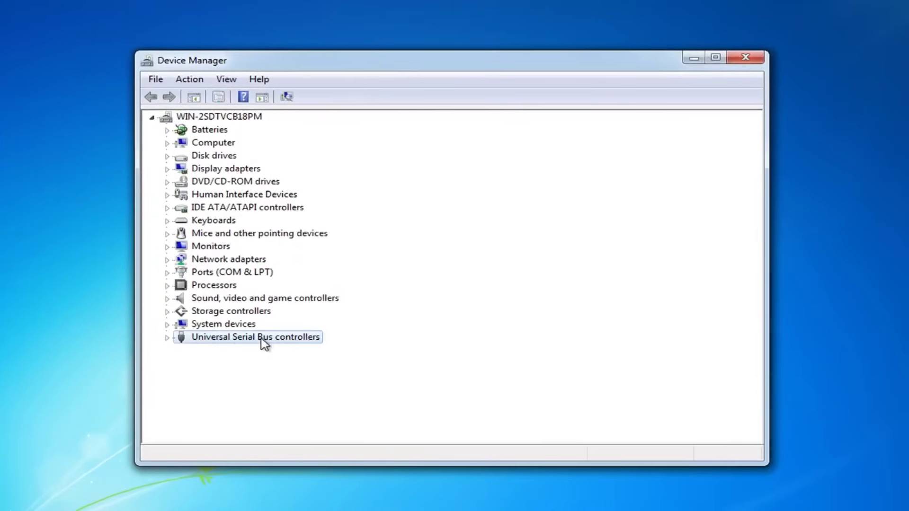
left_click(167, 337)
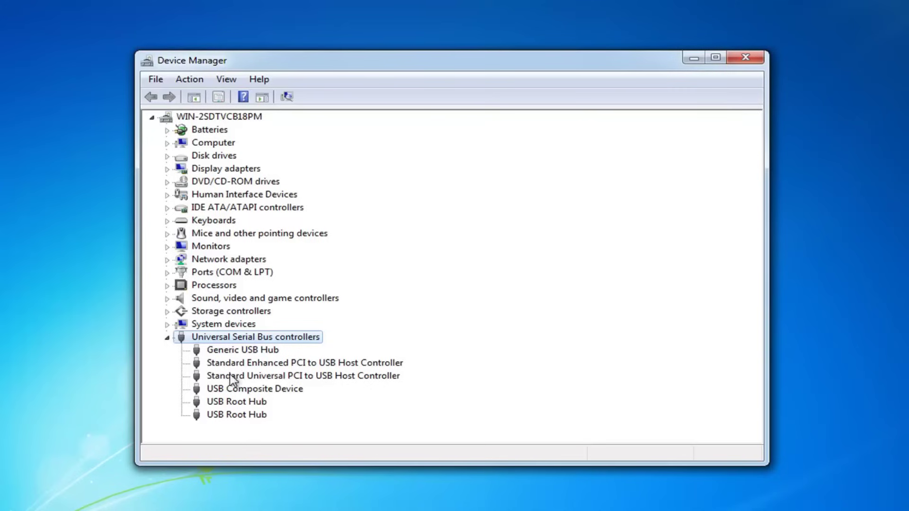
right_click(242, 363)
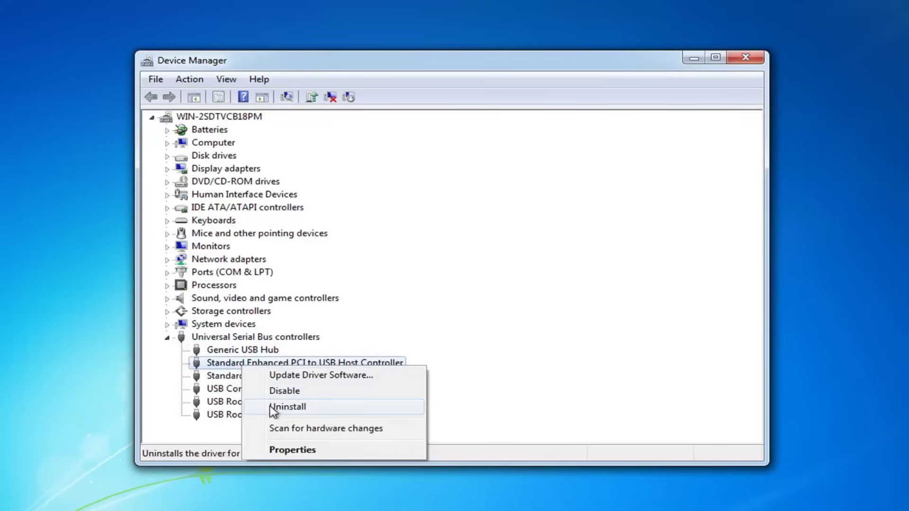
left_click(214, 377)
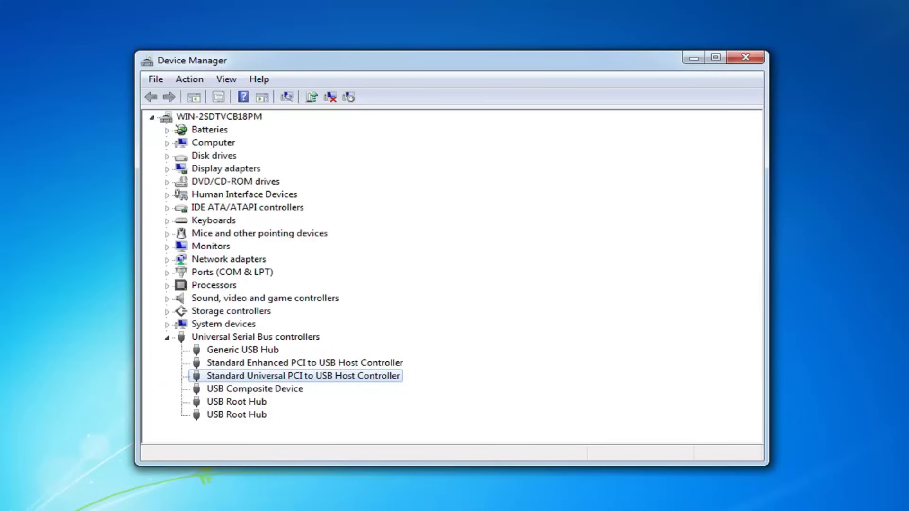
- Close Device Manager, open Power Options, and reach the High performance plan's advanced power settings
left_click(744, 57)
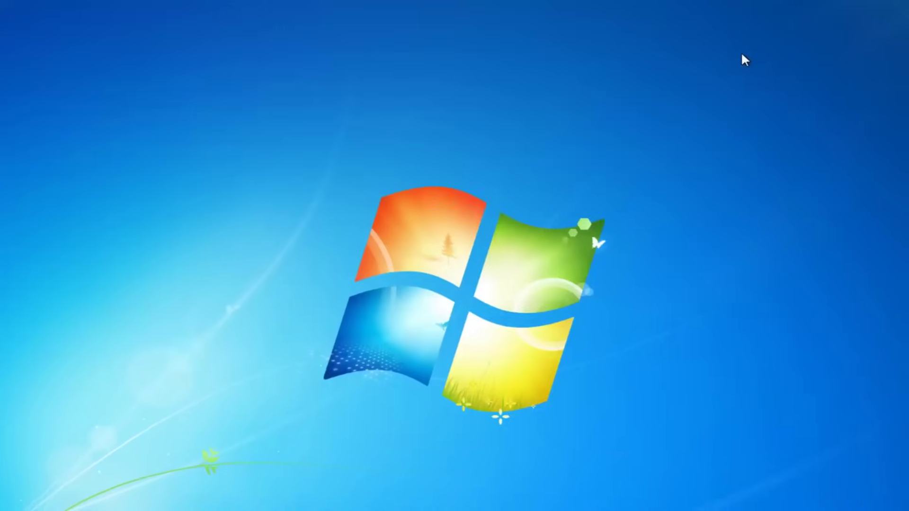
left_click(15, 502)
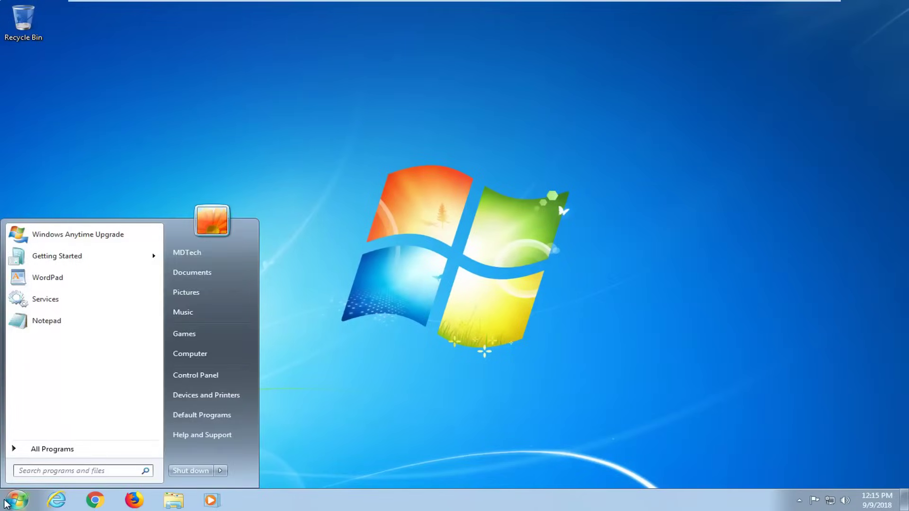
type("power opti")
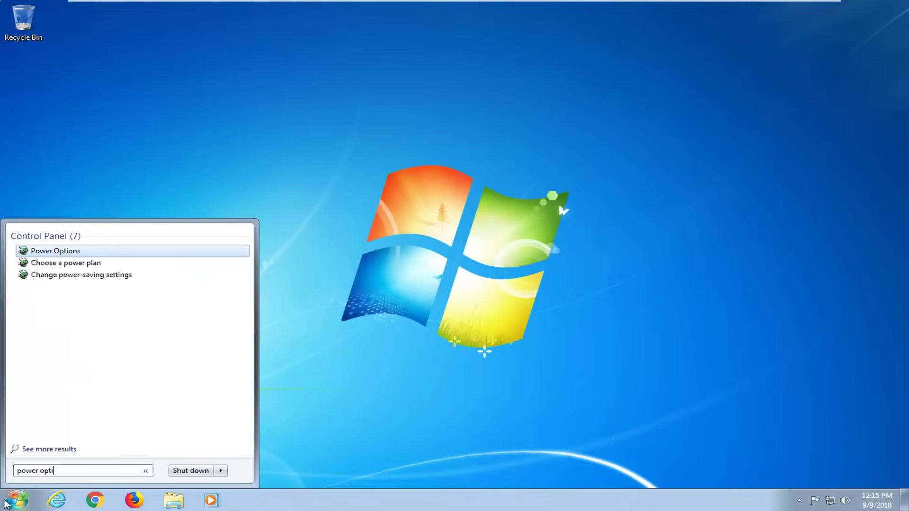
type("ons")
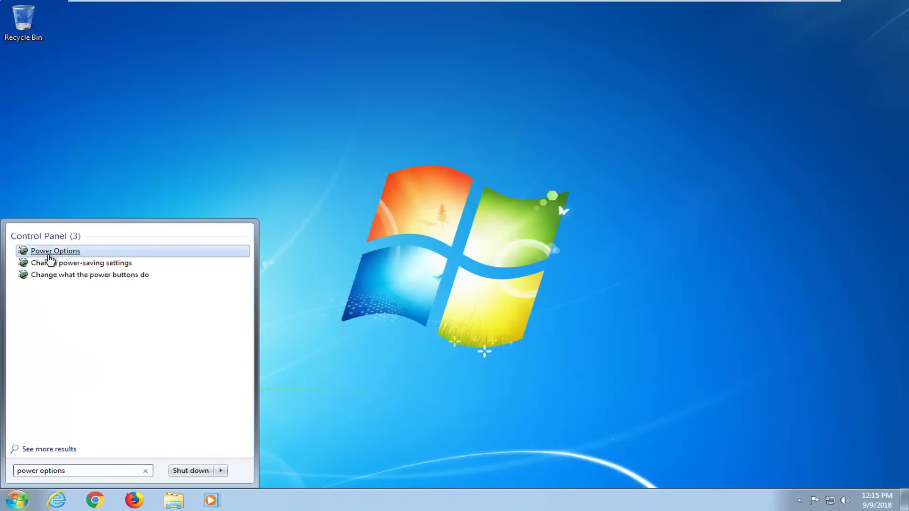
left_click(68, 253)
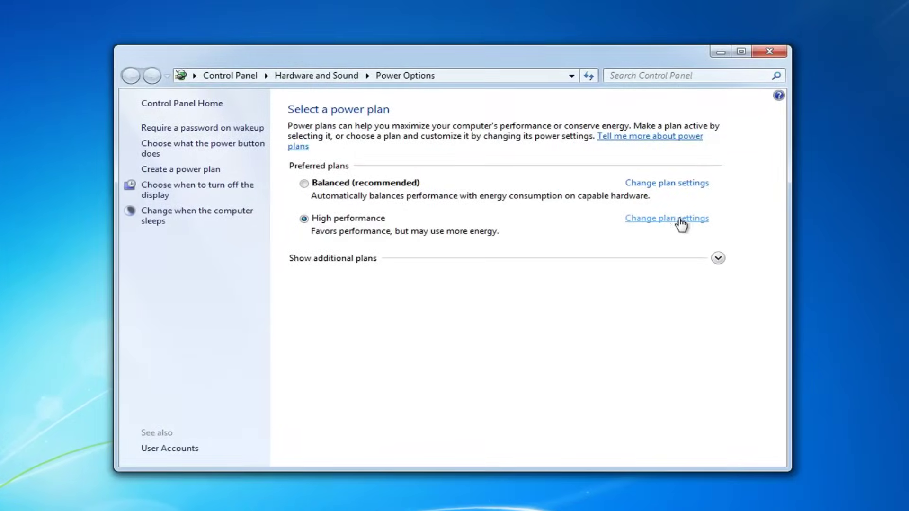
left_click(664, 223)
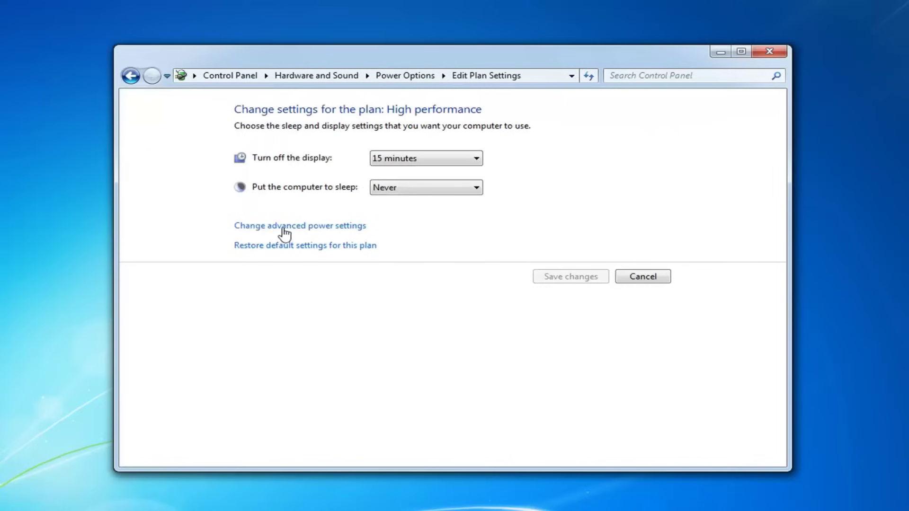
left_click(318, 227)
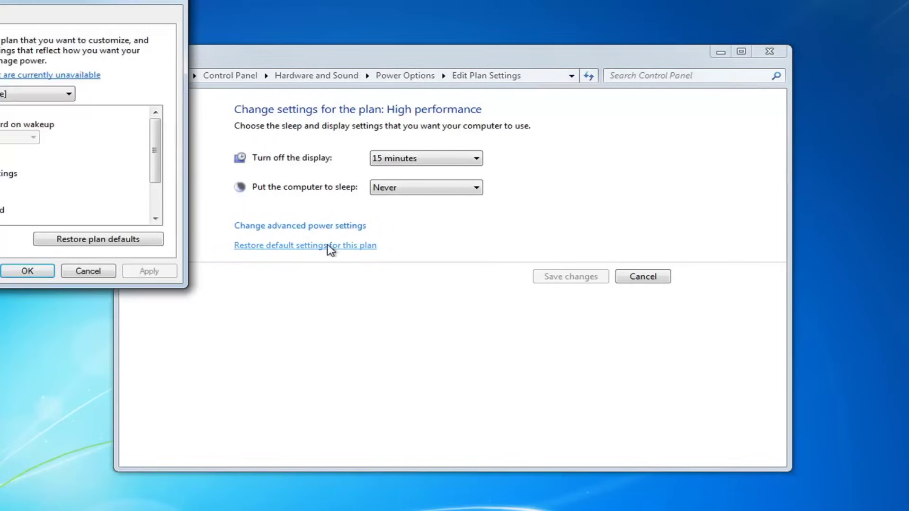
- Set USB settings > USB selective suspend setting to Disabled, then apply and confirm with OK
left_click_drag(90, 5, 461, 98)
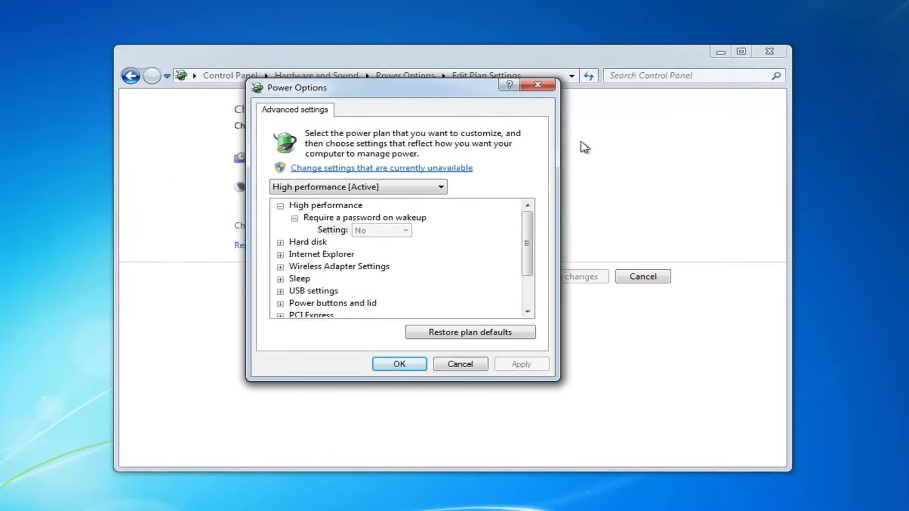
scroll(300, 284, "down", 1)
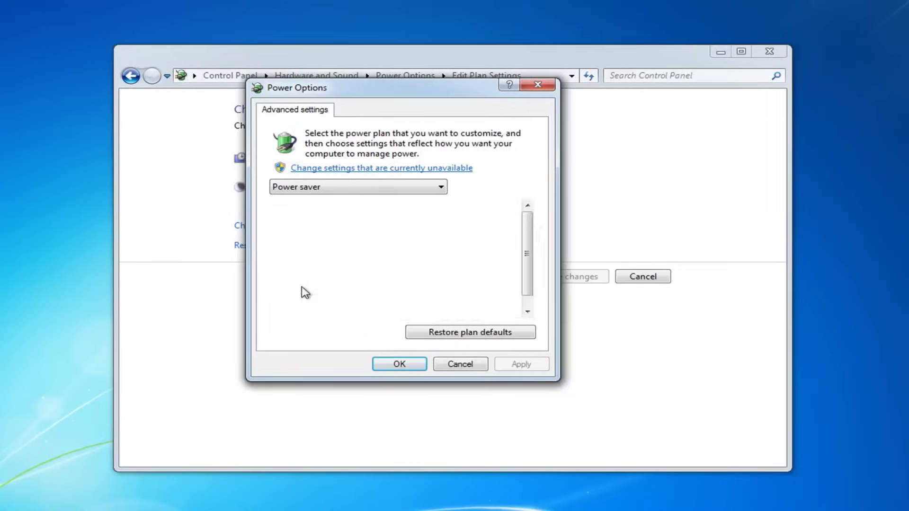
left_click(295, 293)
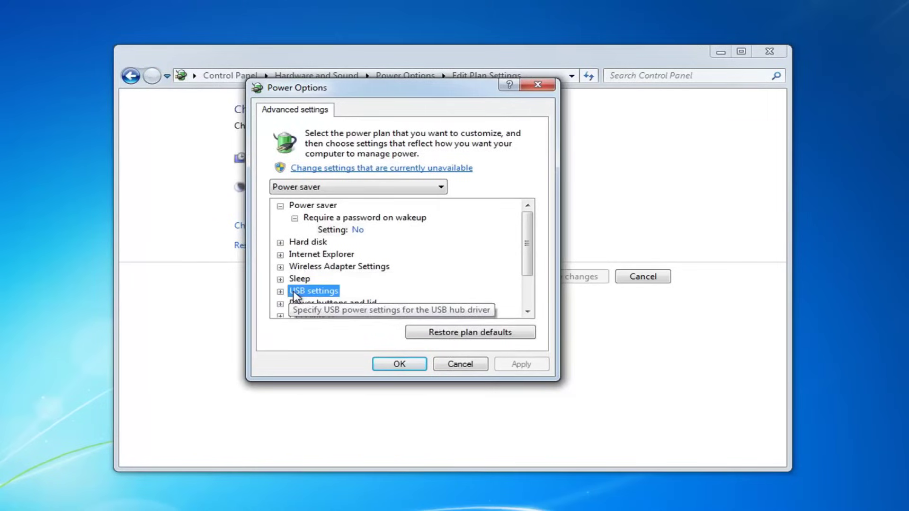
left_click(280, 291)
scroll(294, 293, "down", 1)
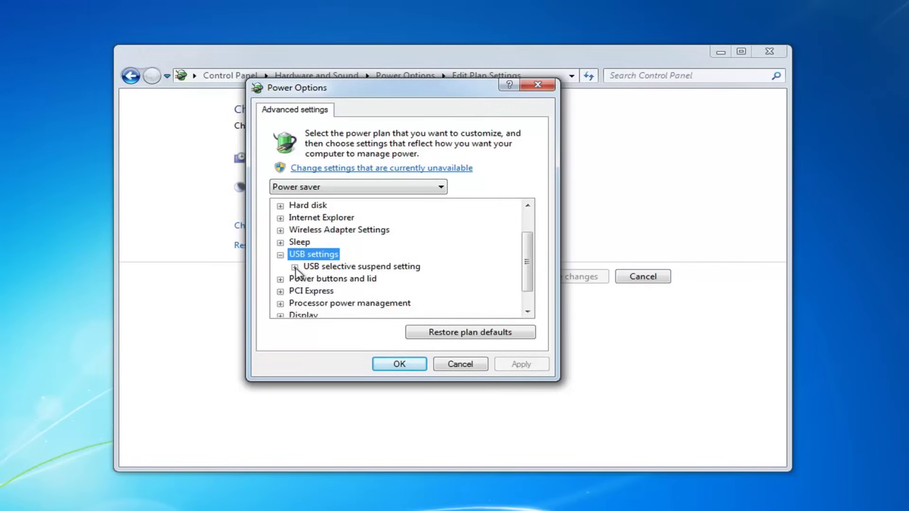
left_click(295, 267)
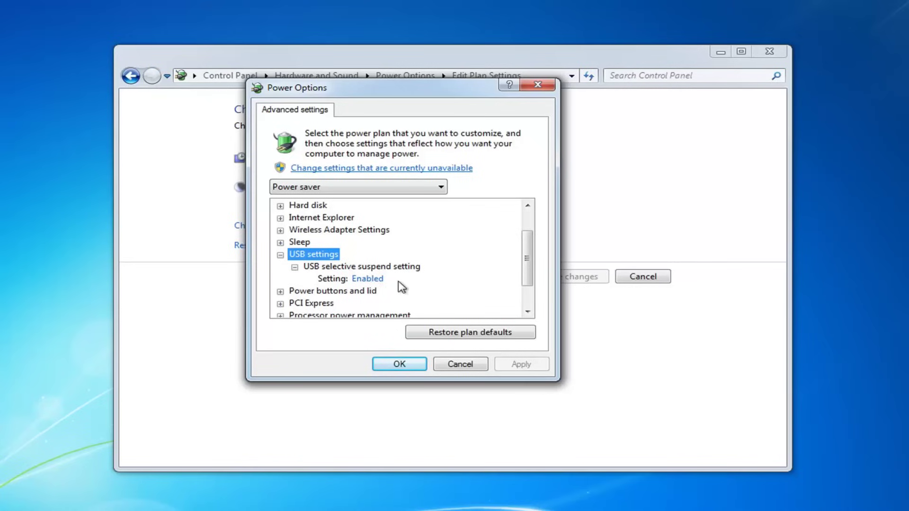
left_click(366, 279)
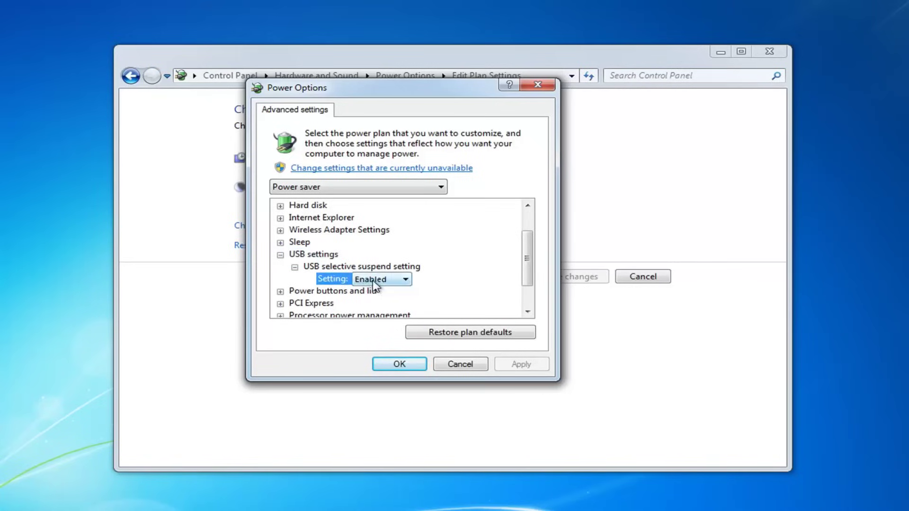
left_click(405, 280)
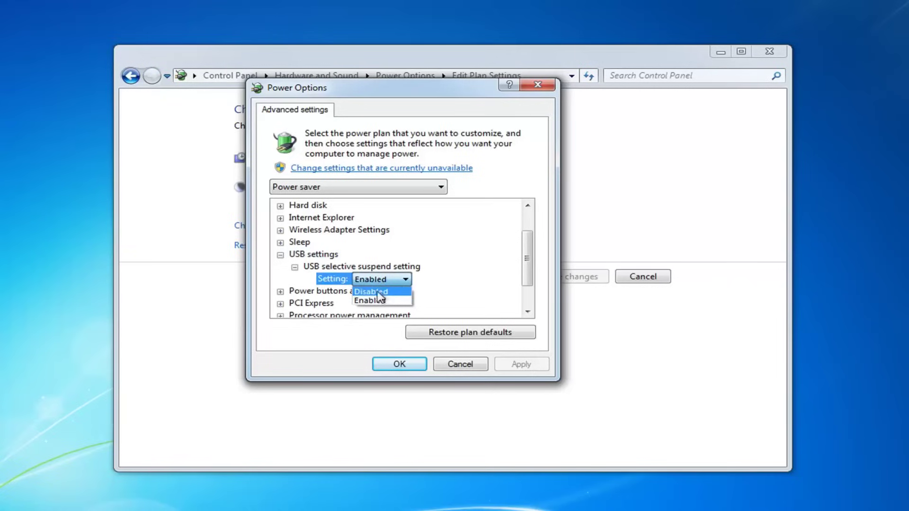
left_click(370, 292)
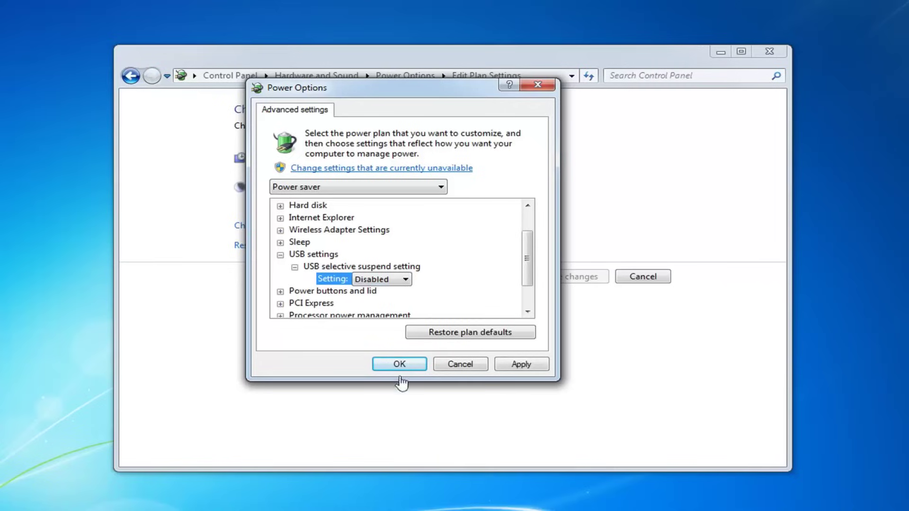
left_click(535, 365)
left_click(393, 364)
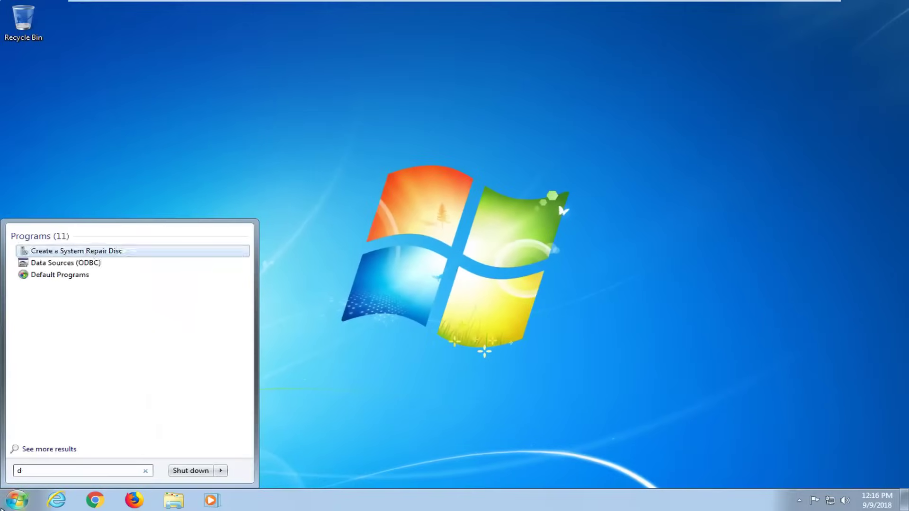
- Open Device Manager via 'device mana' search and select Generic USB Hub under USB controllers
type("e mana")
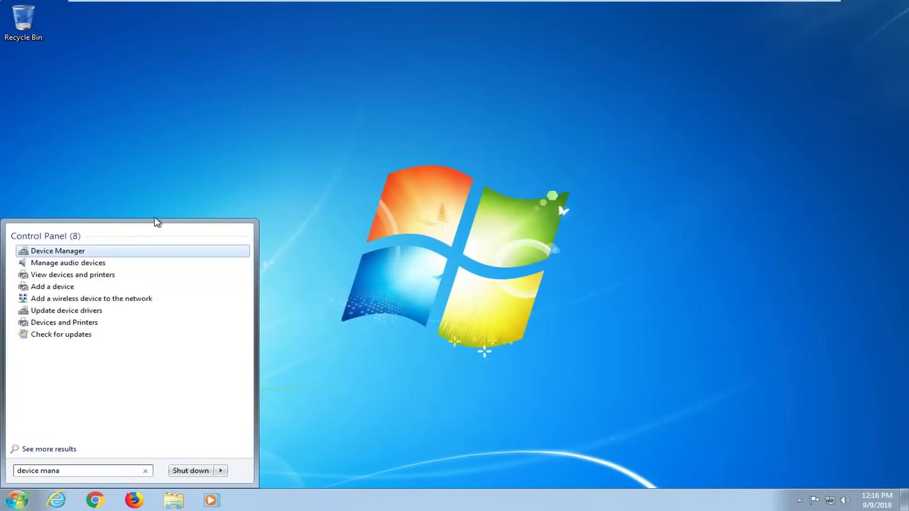
left_click(95, 251)
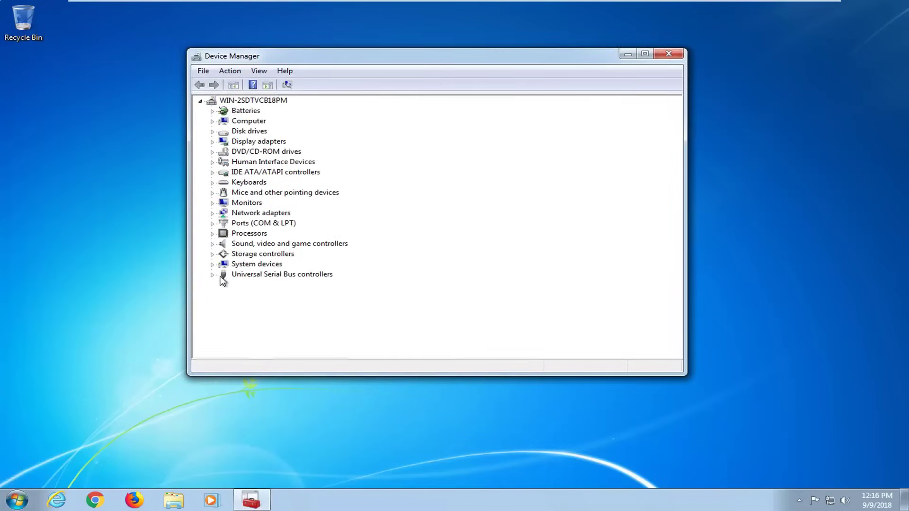
left_click(212, 275)
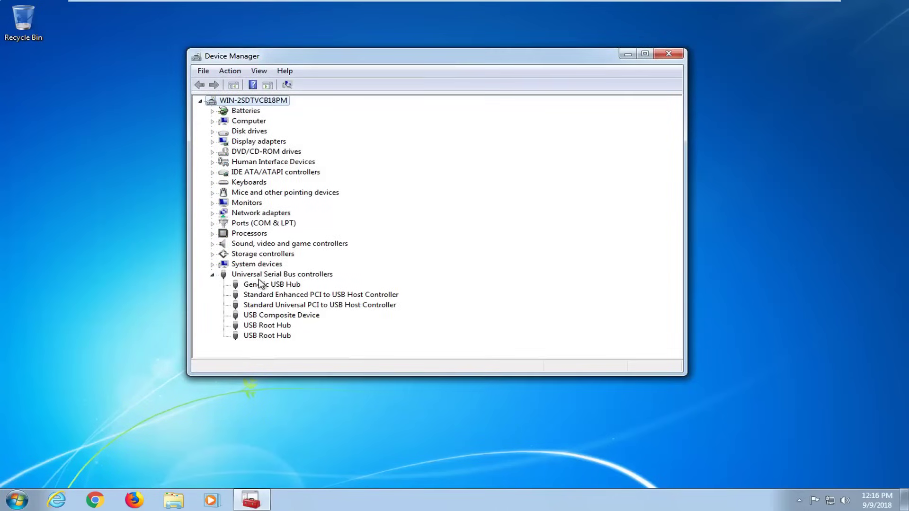
left_click(265, 294)
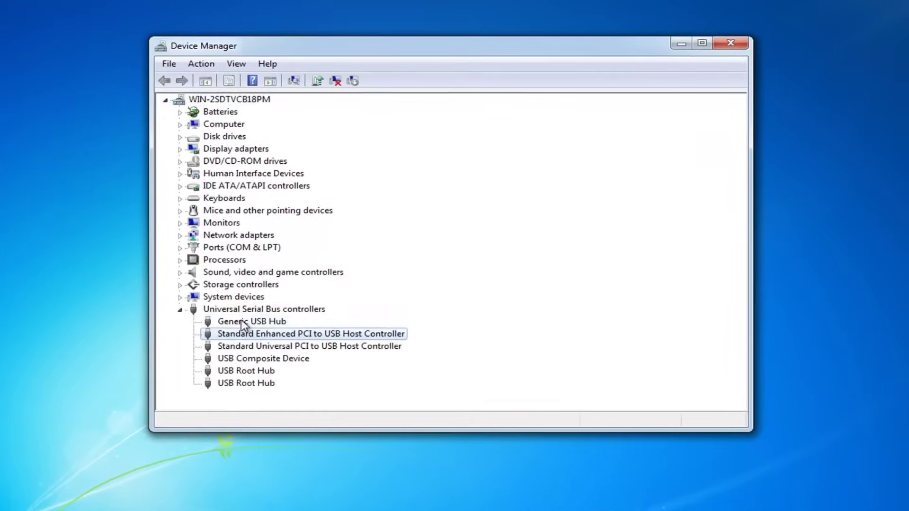
left_click(242, 324)
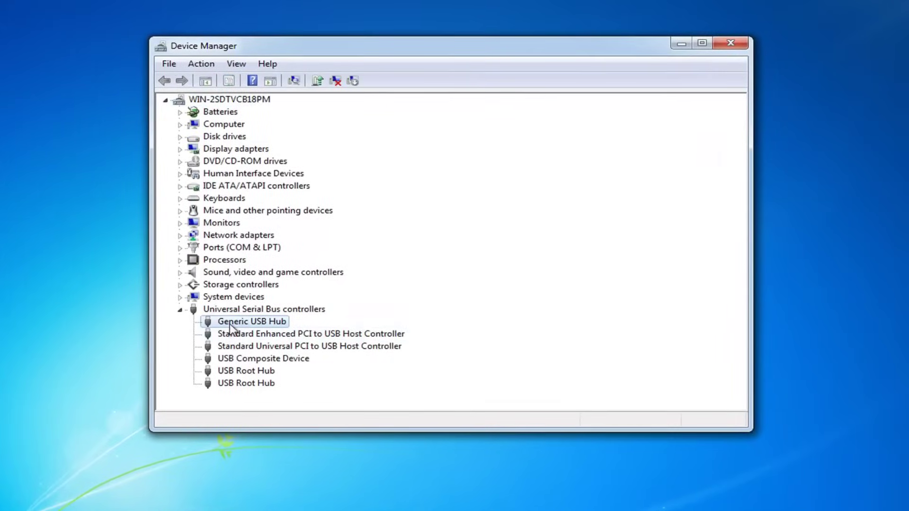
- Search automatically for a Generic USB Hub driver update, confirm it's current, and close Device Manager
right_click(230, 323)
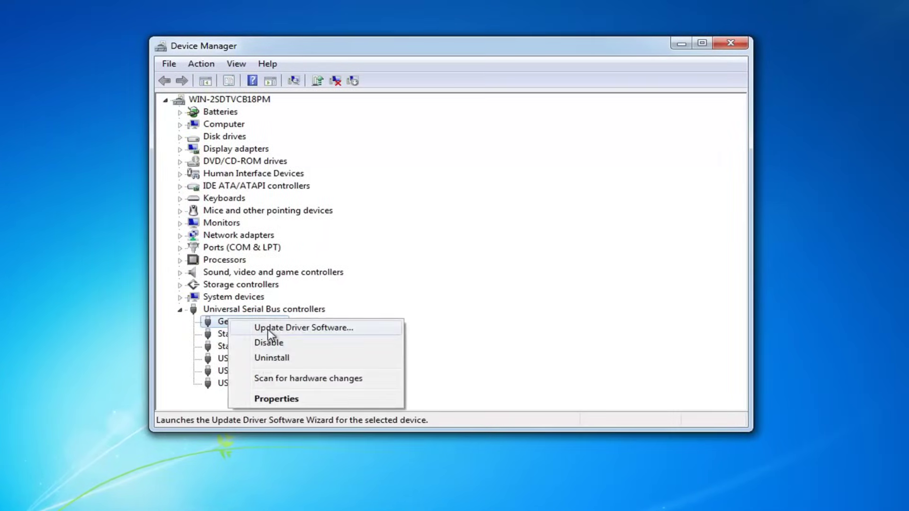
left_click(266, 330)
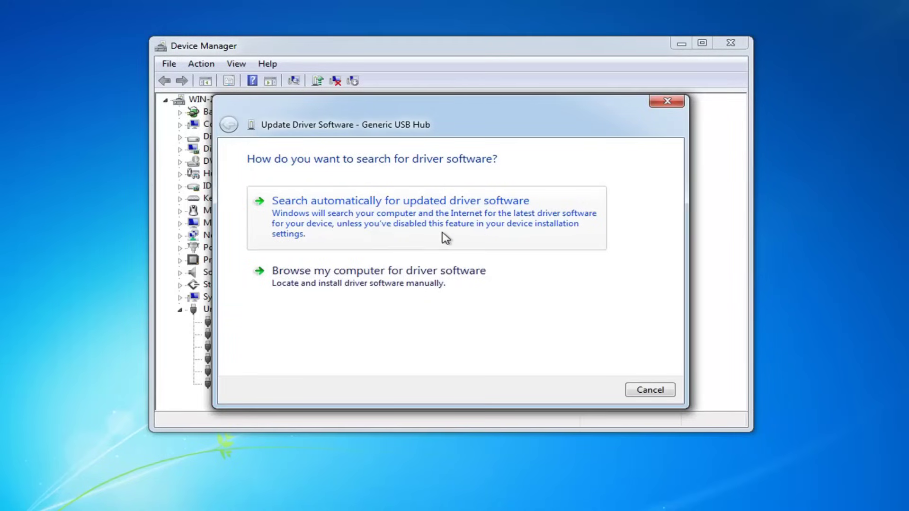
left_click(346, 239)
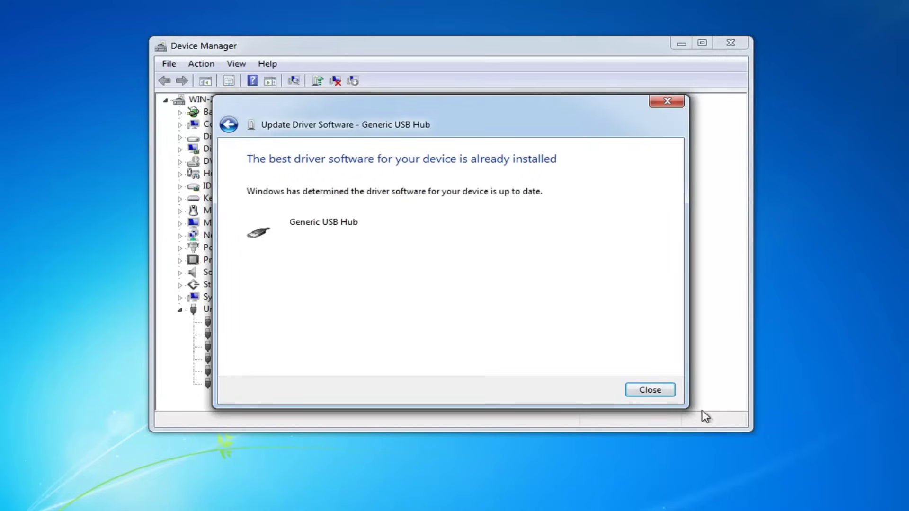
left_click(658, 393)
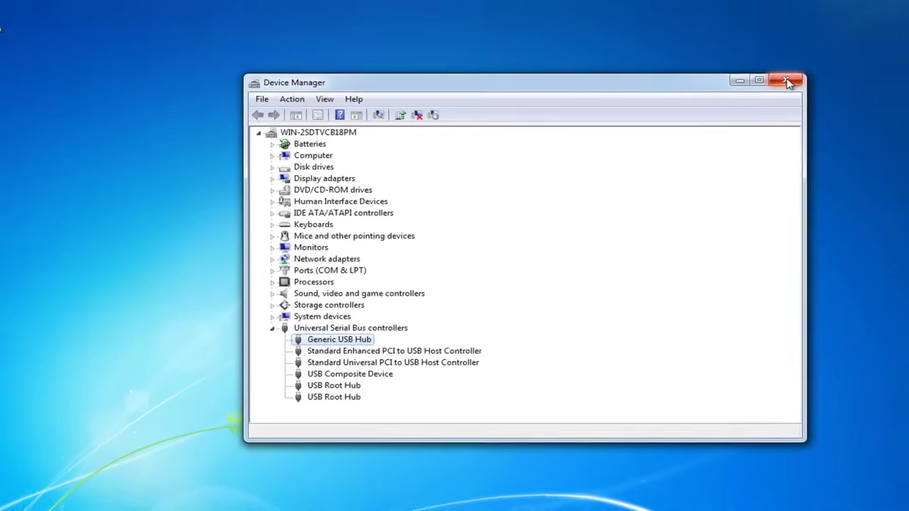
left_click(730, 43)
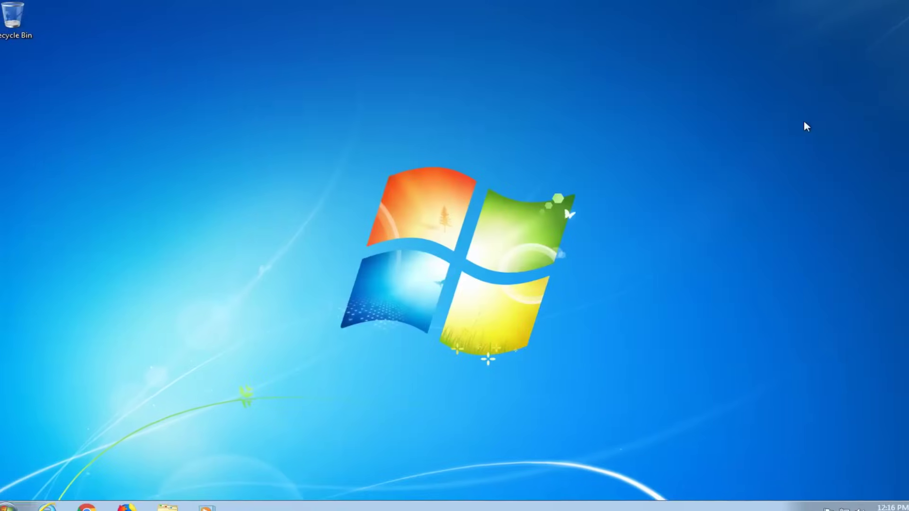